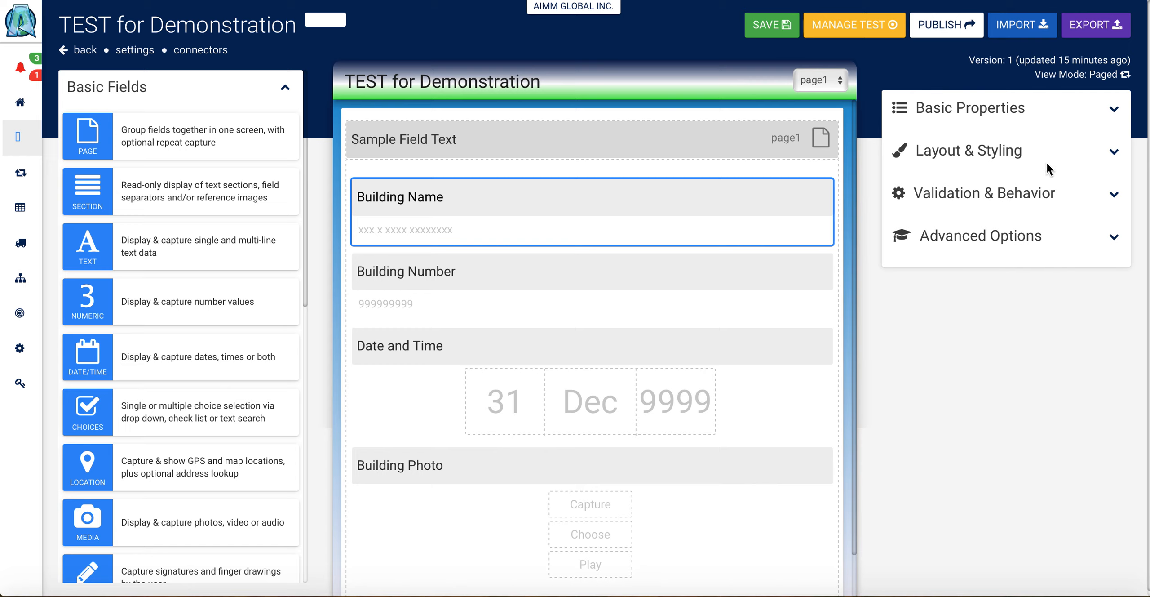
Expand the basic properties of the Building Name field and show the help note for its data name
left_click(1114, 111)
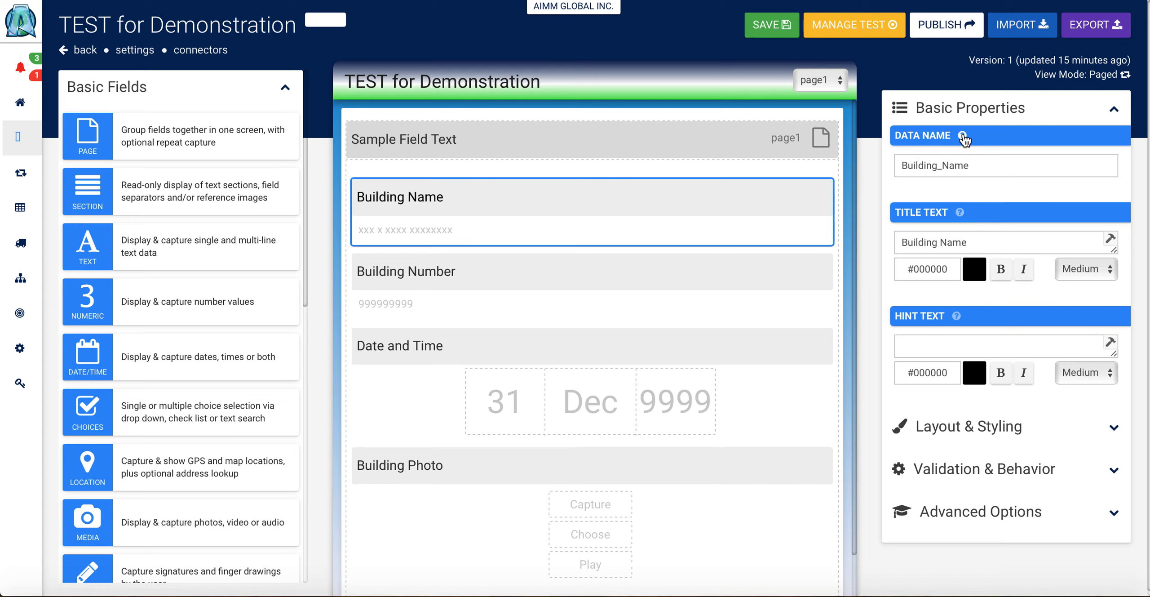
mouse_move(963, 139)
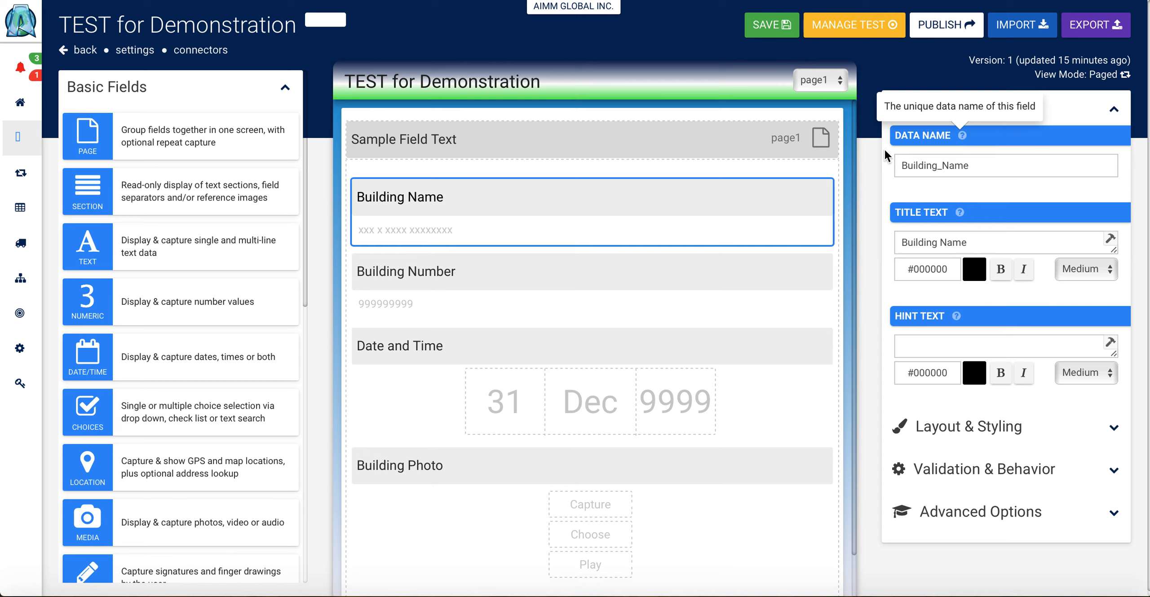
mouse_move(488, 220)
Delete the word Name from the field's title text and enter it again so it reads Building Name
left_click(996, 242)
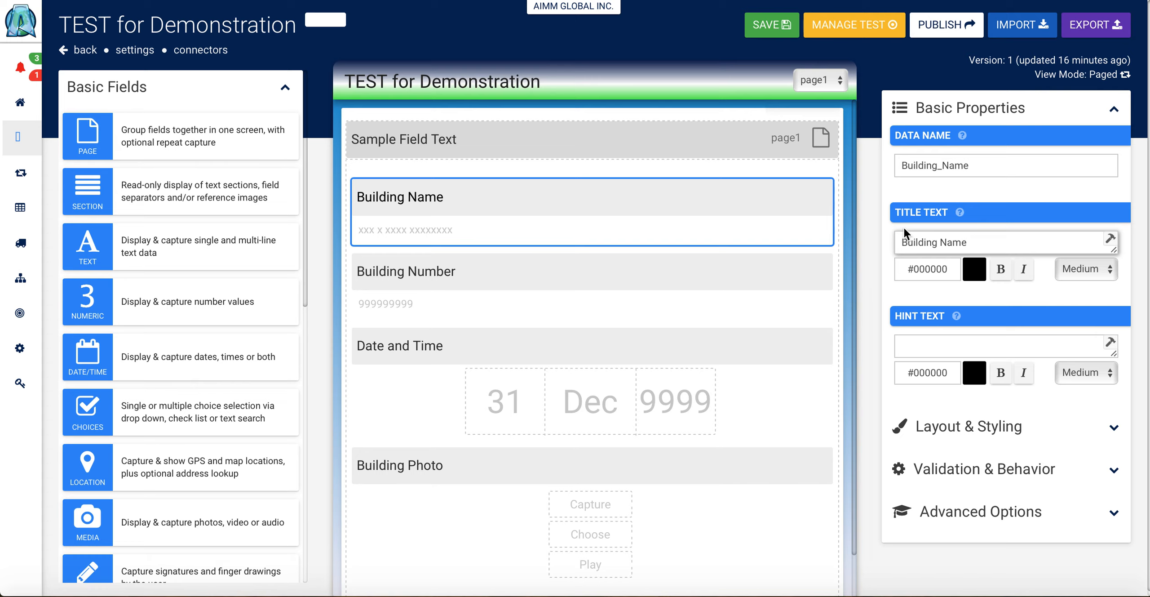
mouse_move(683, 215)
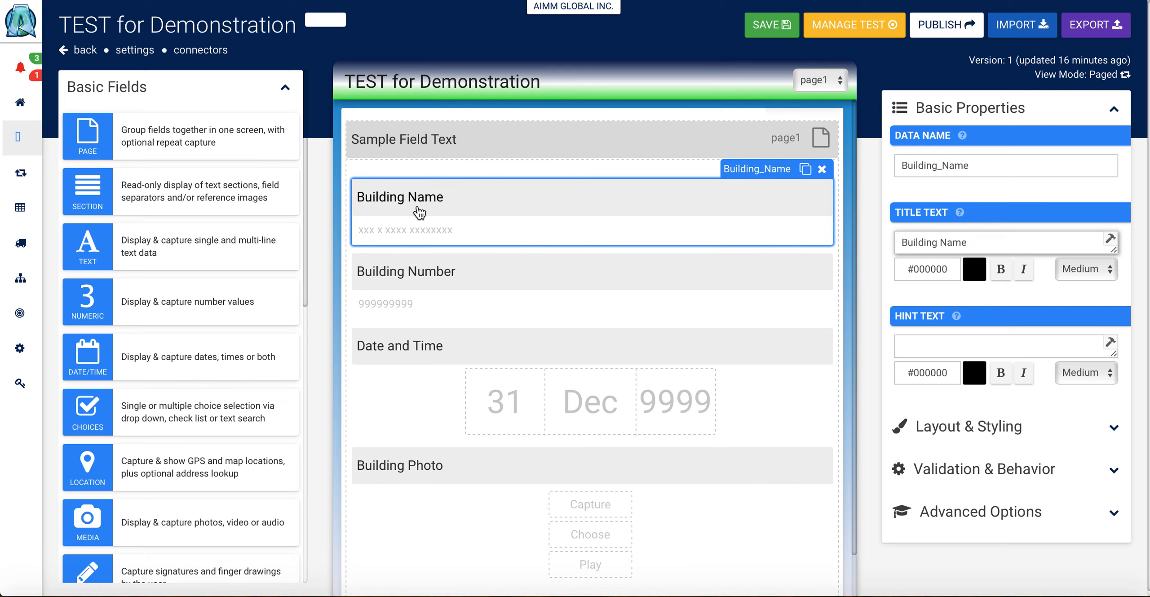
left_click(1092, 232)
key("BackSpace")
key("BackSpace")
key("BackSpace")
key("BackSpace")
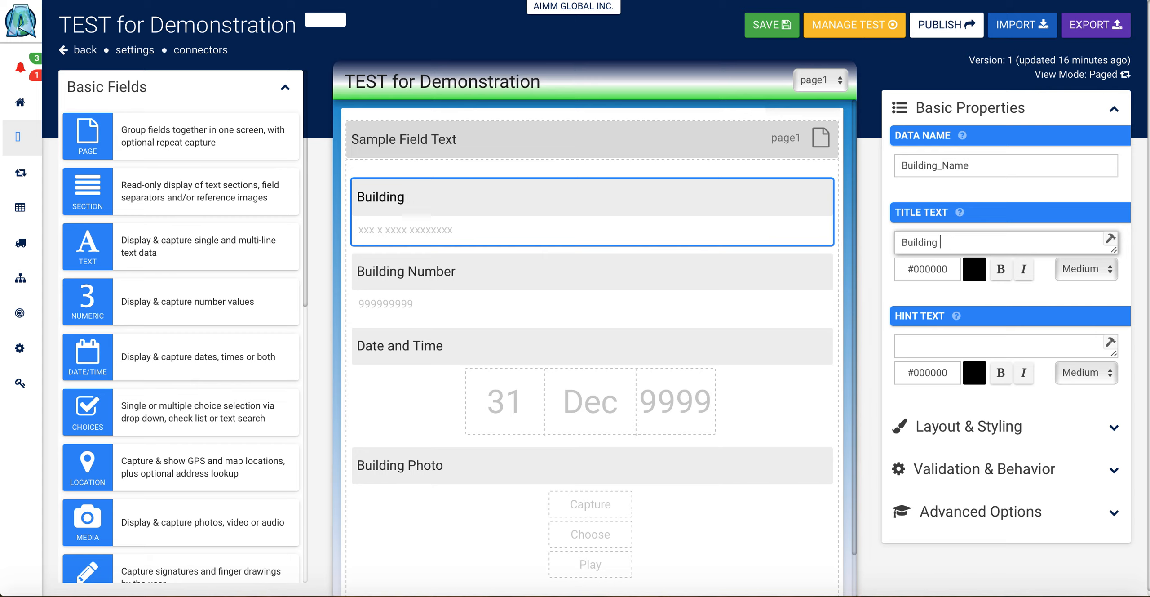
type("Name")
Style the Building Name title text in red #E81717, bold, without italics, and in Large size
left_click(978, 273)
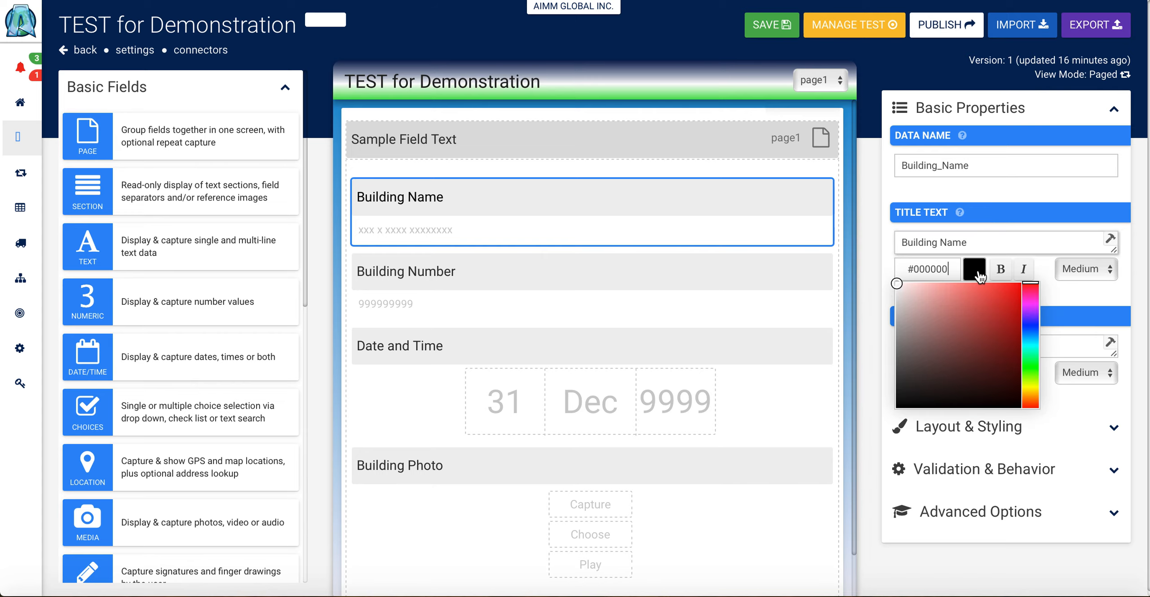
left_click(1007, 294)
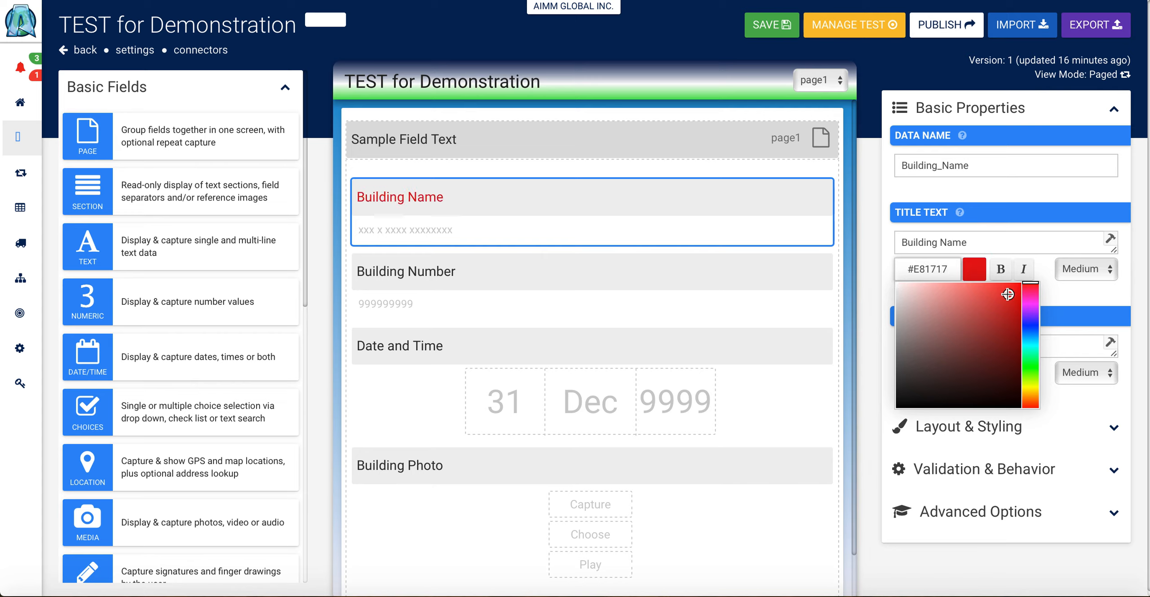
left_click(1025, 269)
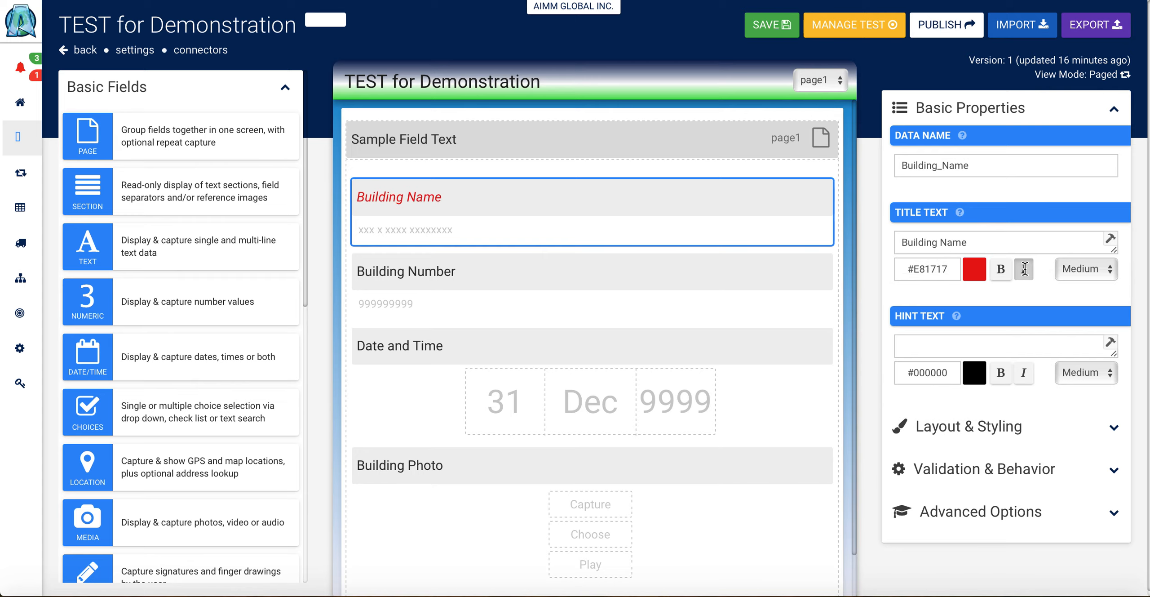
left_click(1000, 270)
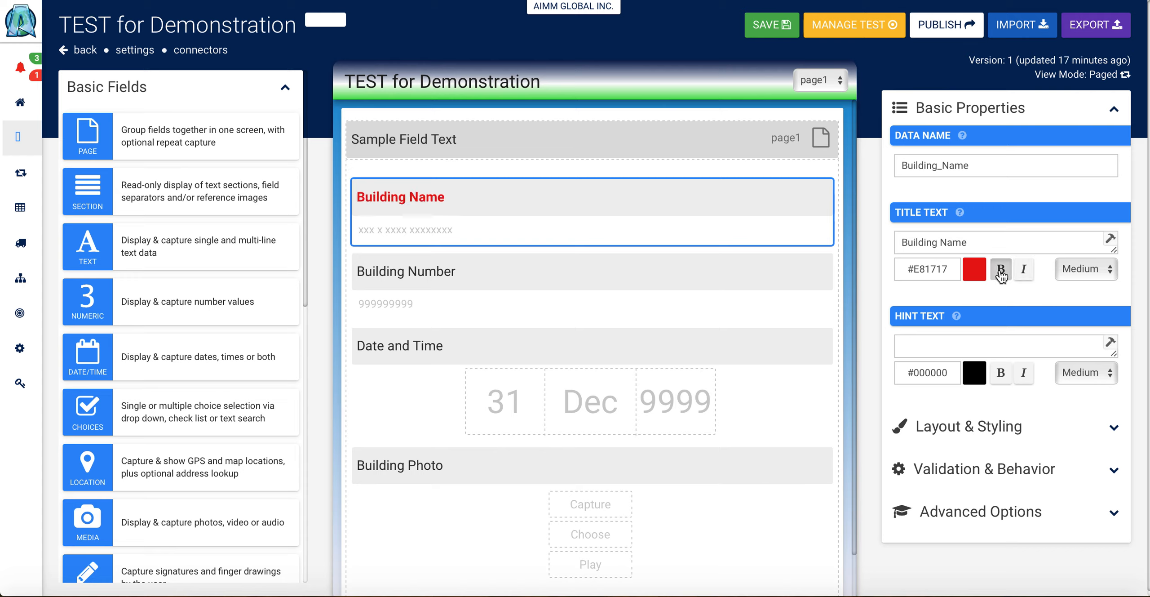
left_click(1112, 271)
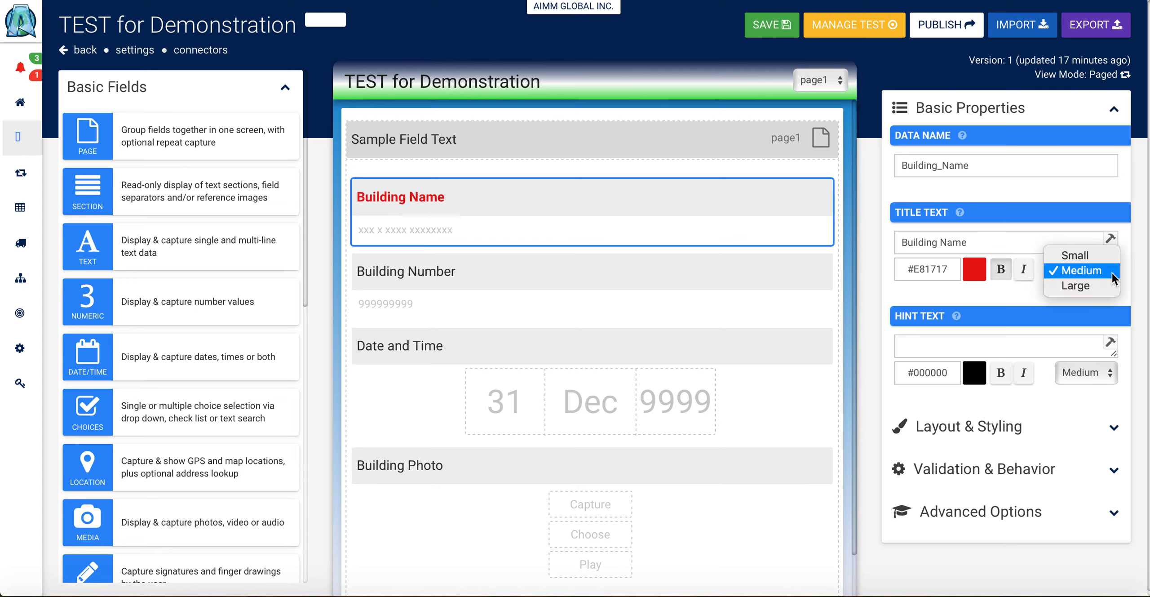
left_click(1074, 285)
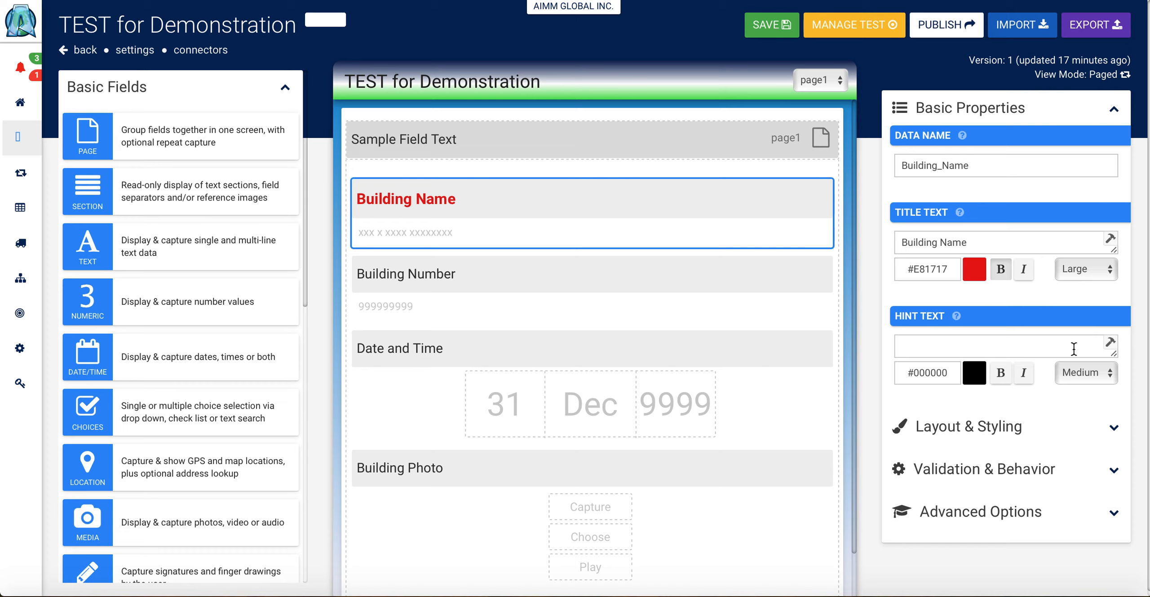
Give the Building Name field the hint text "Enter building name here"
left_click(925, 346)
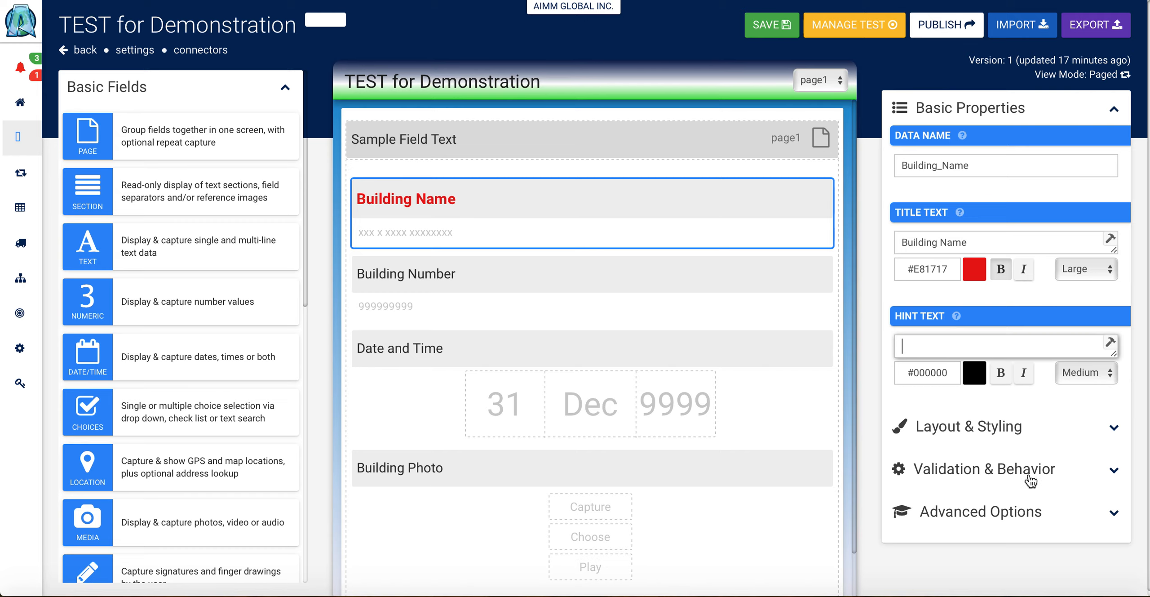
type("Enter")
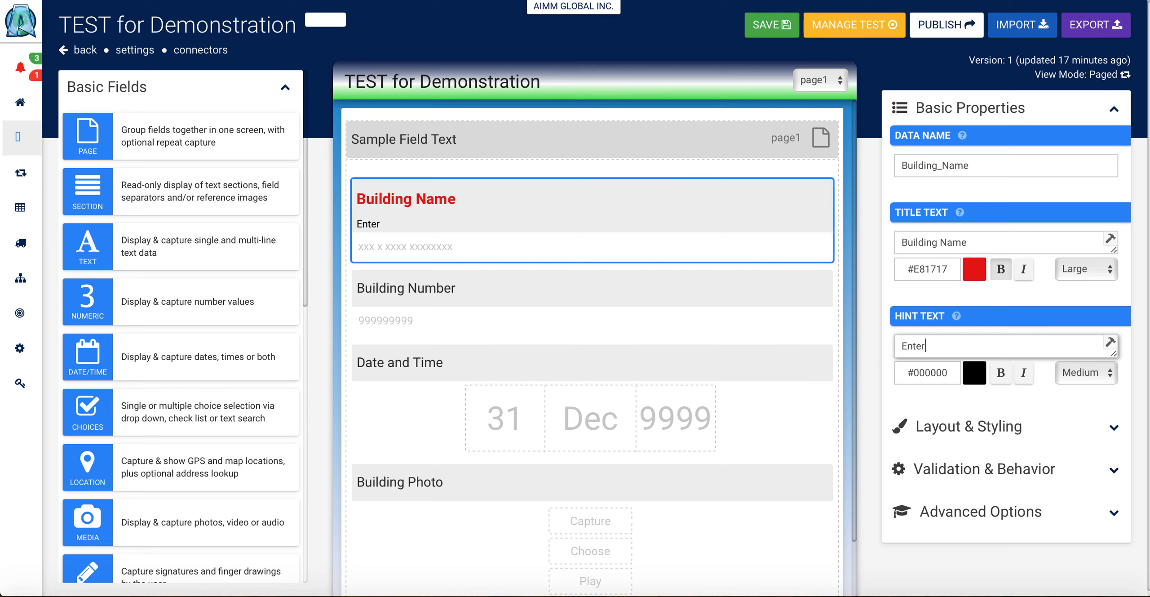
type(" building name here")
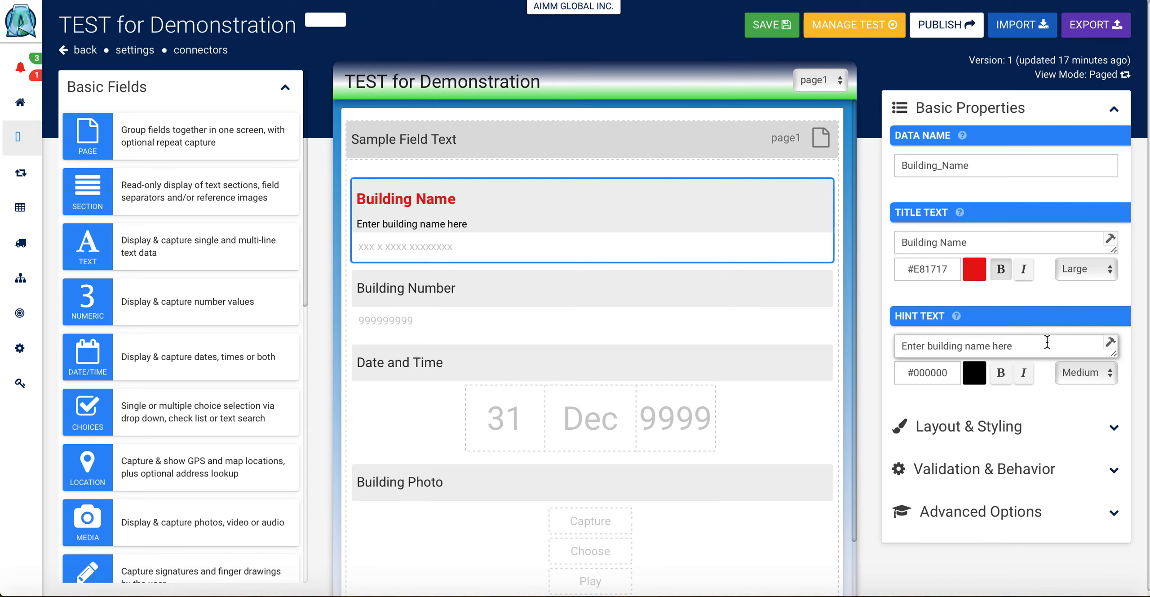
Expand the layout and styling settings of the Building Name field and set its field layout to Horizontal
scroll(1043, 339, "down", 1)
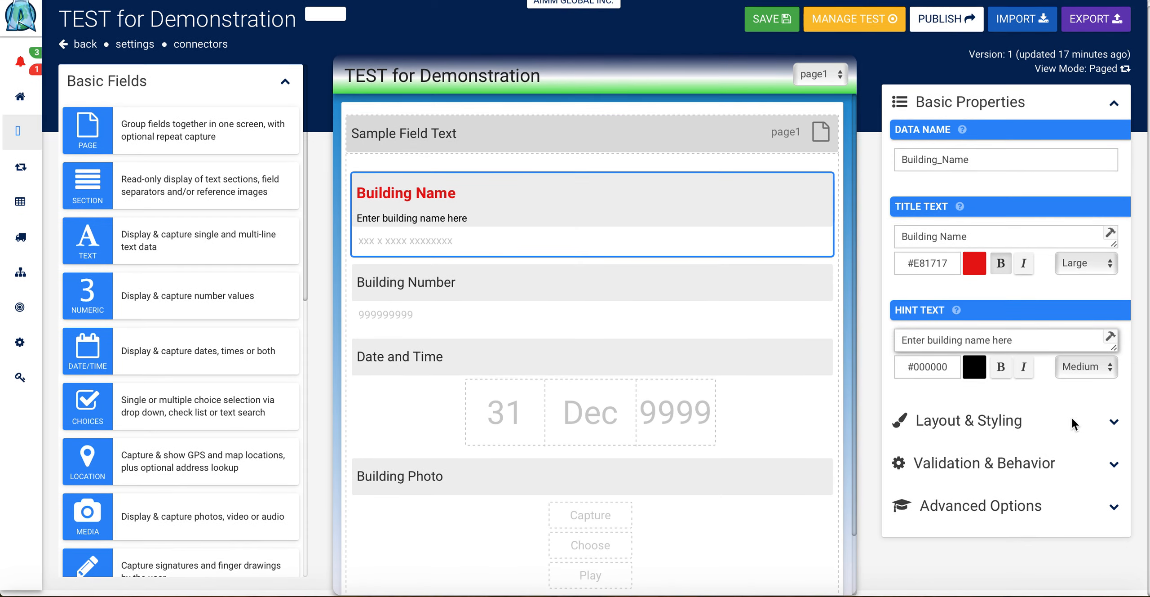
left_click(1114, 425)
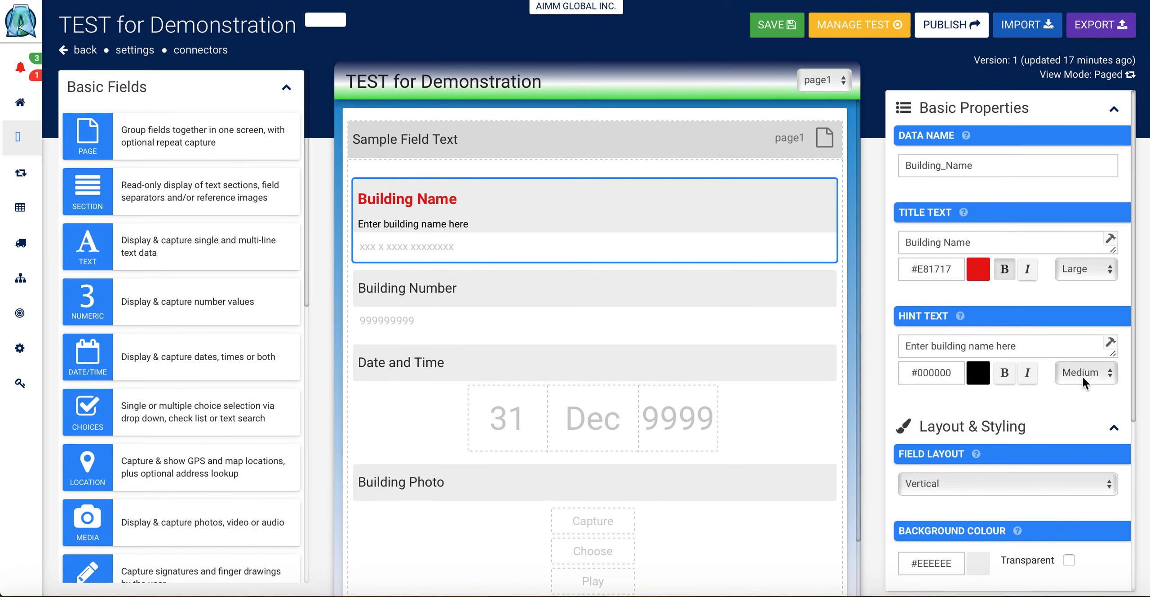
scroll(1080, 373, "down", 5)
scroll(1079, 372, "down", 1)
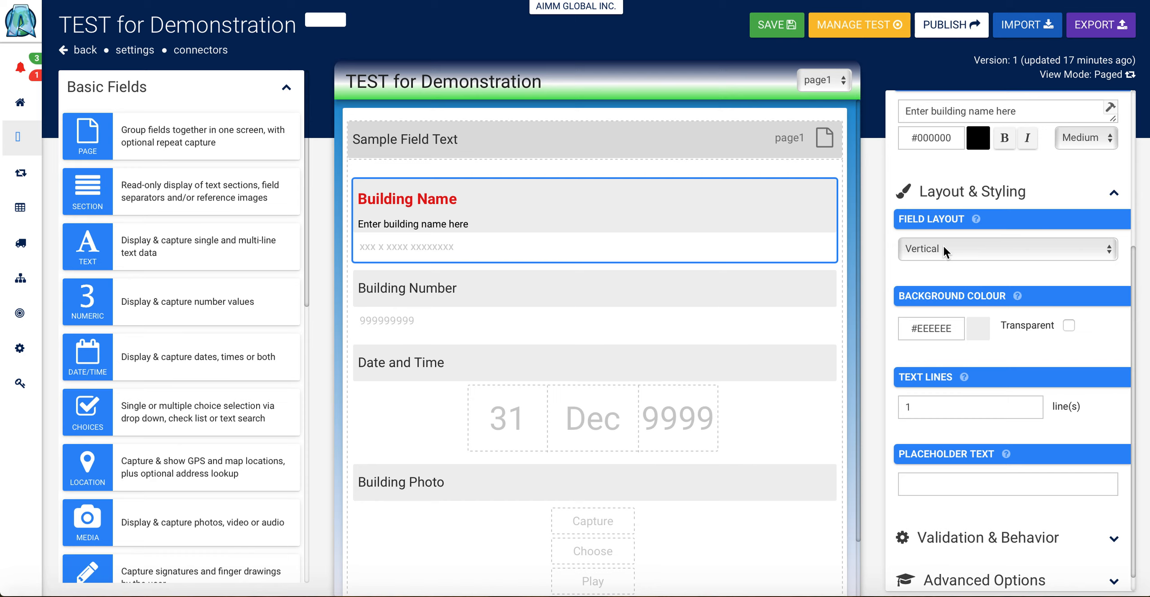
mouse_move(500, 225)
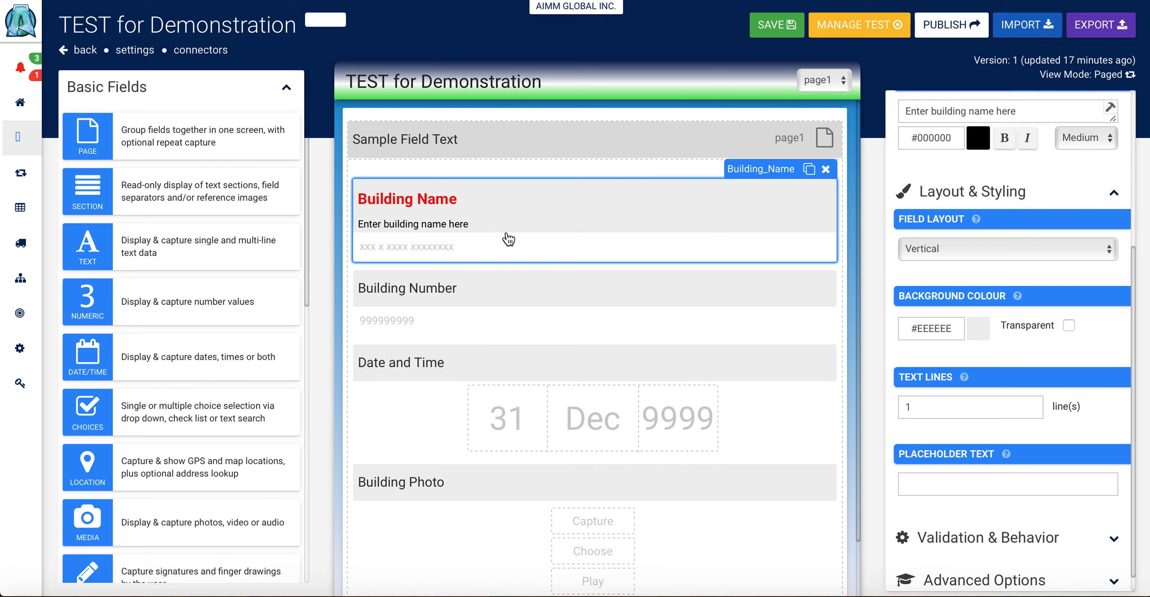
left_click(1108, 251)
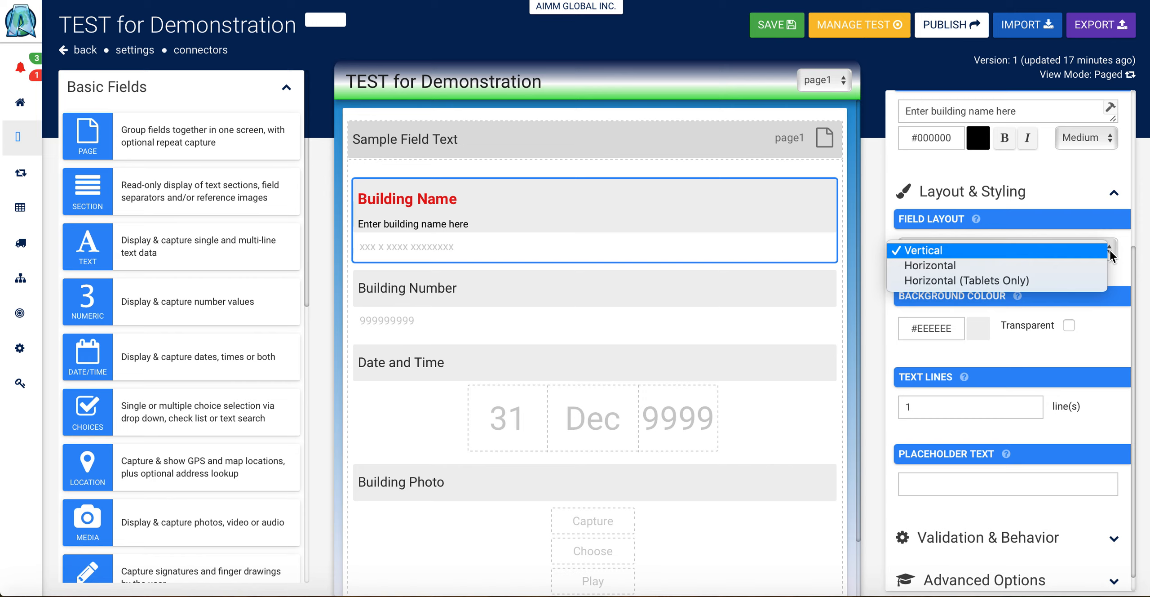
left_click(937, 266)
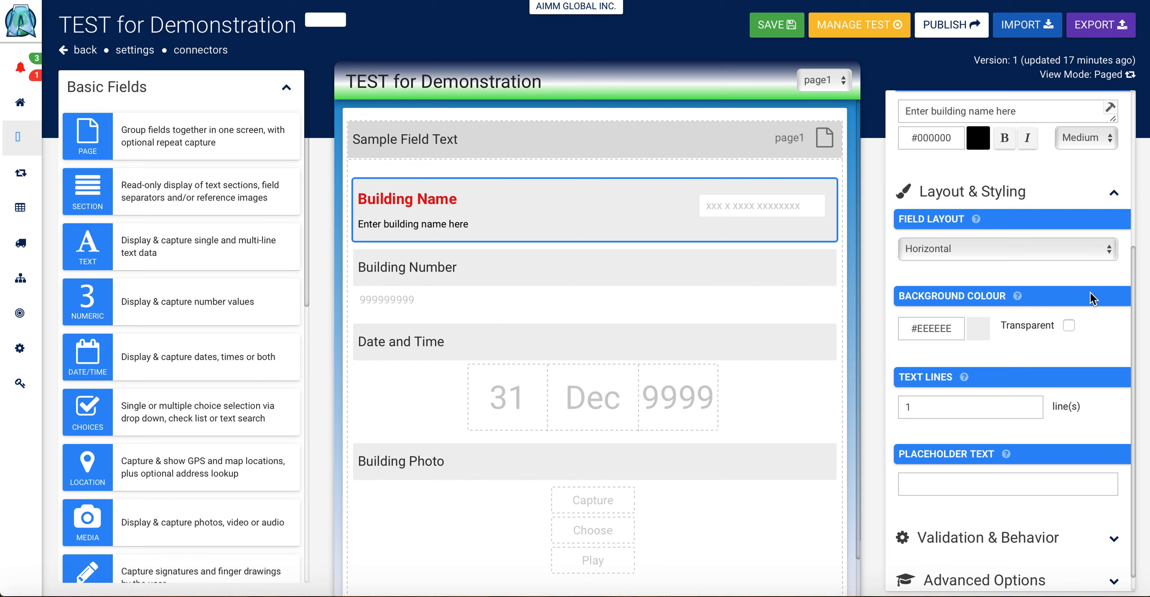
Set the Building Name field's background colour to light pink #F0C5C5
scroll(1091, 294, "down", 1)
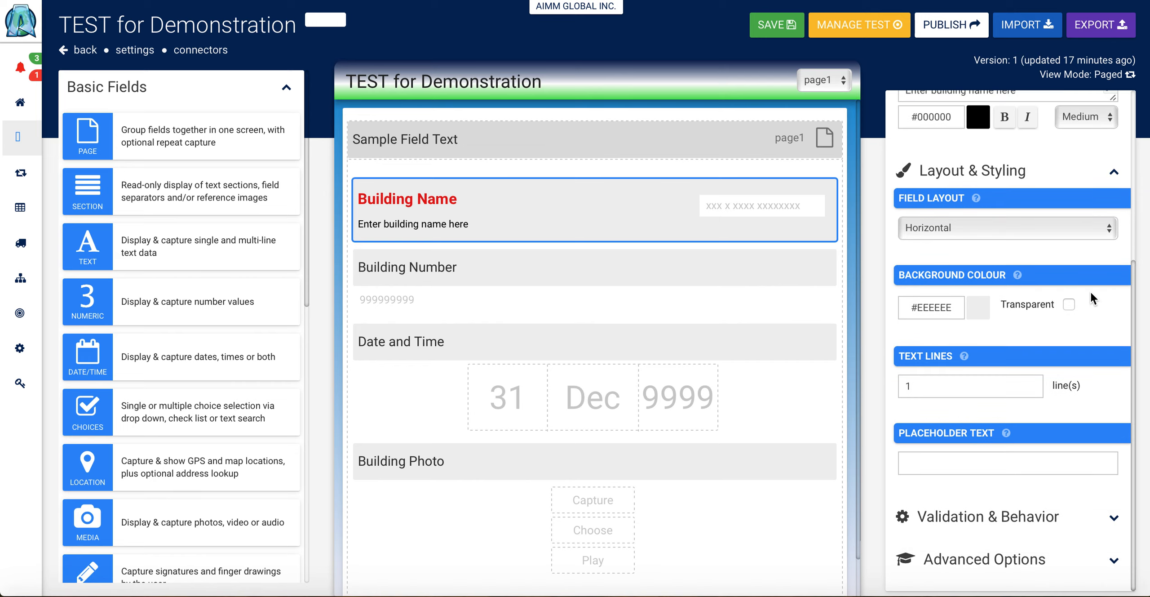
left_click(978, 313)
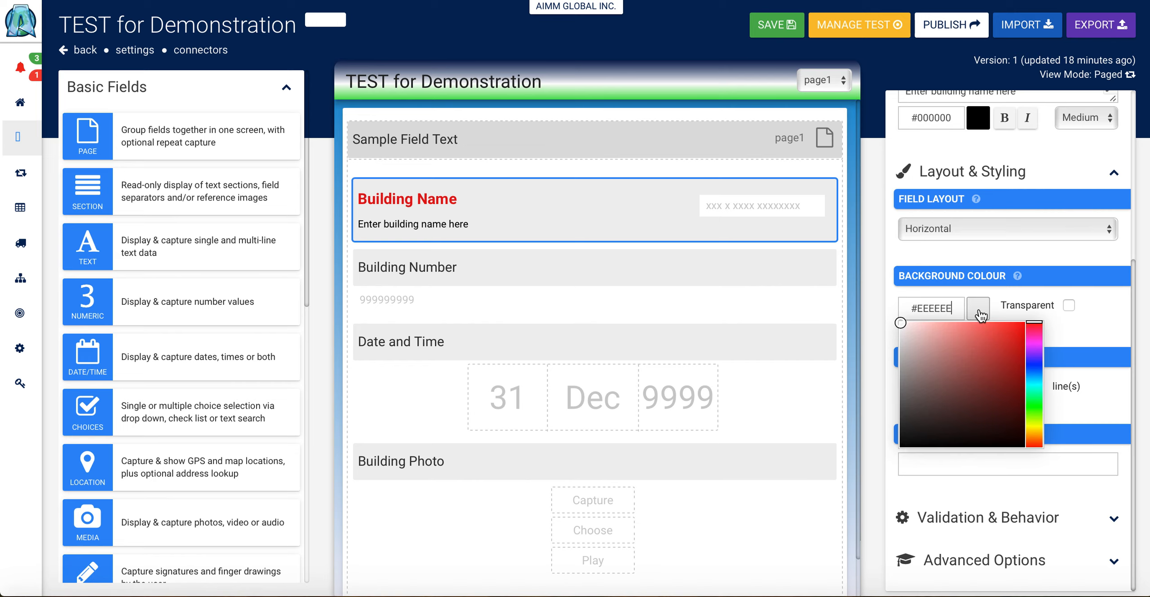
left_click(927, 340)
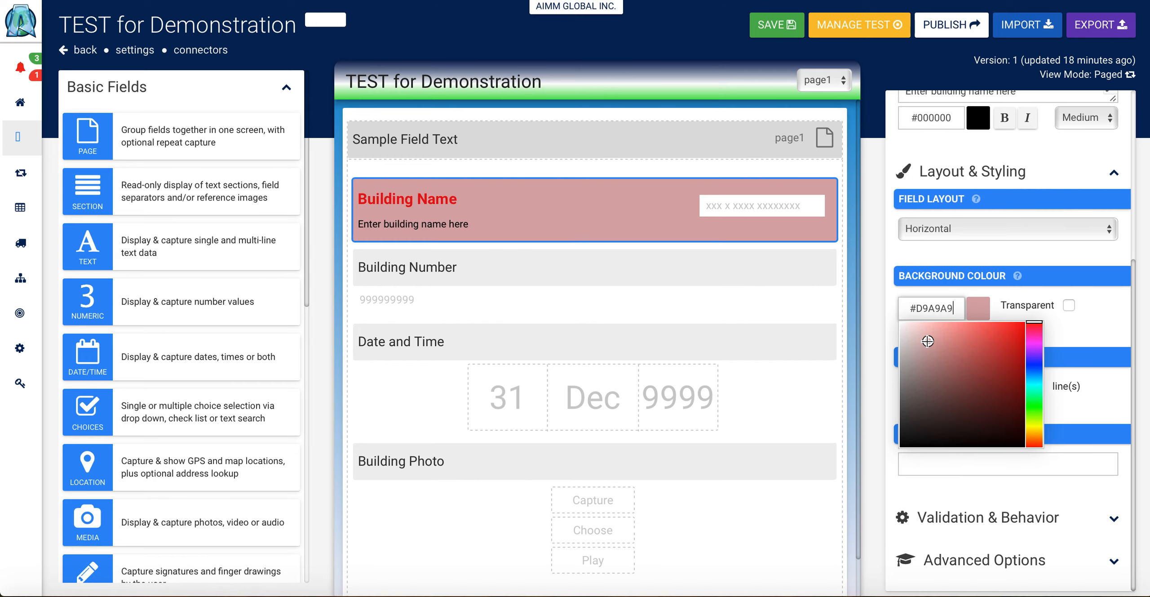
left_click(922, 345)
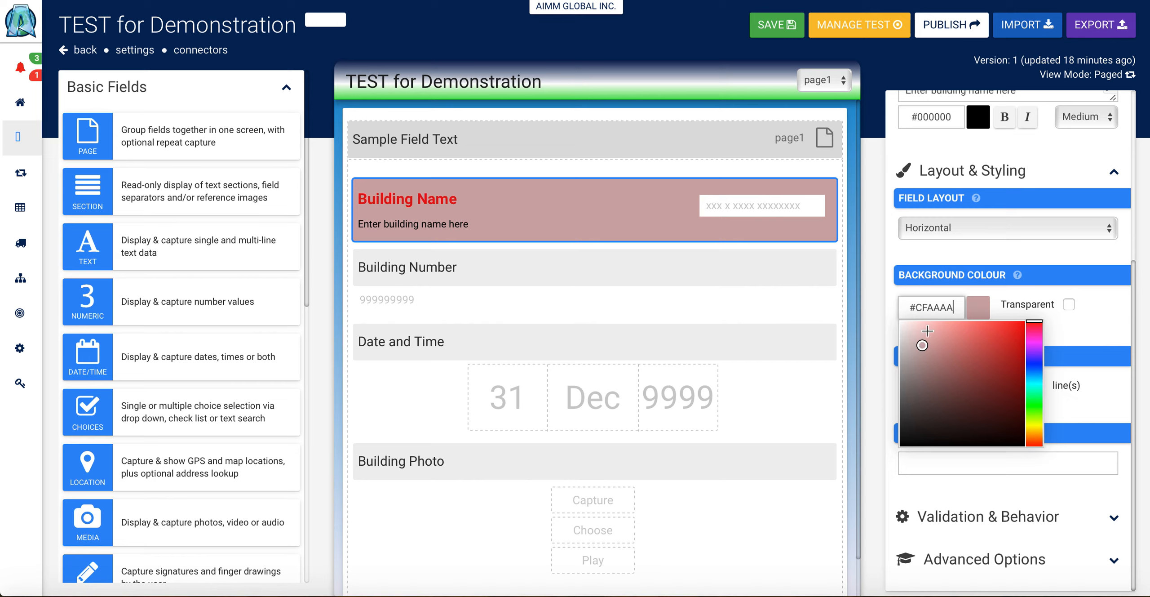
left_click(923, 330)
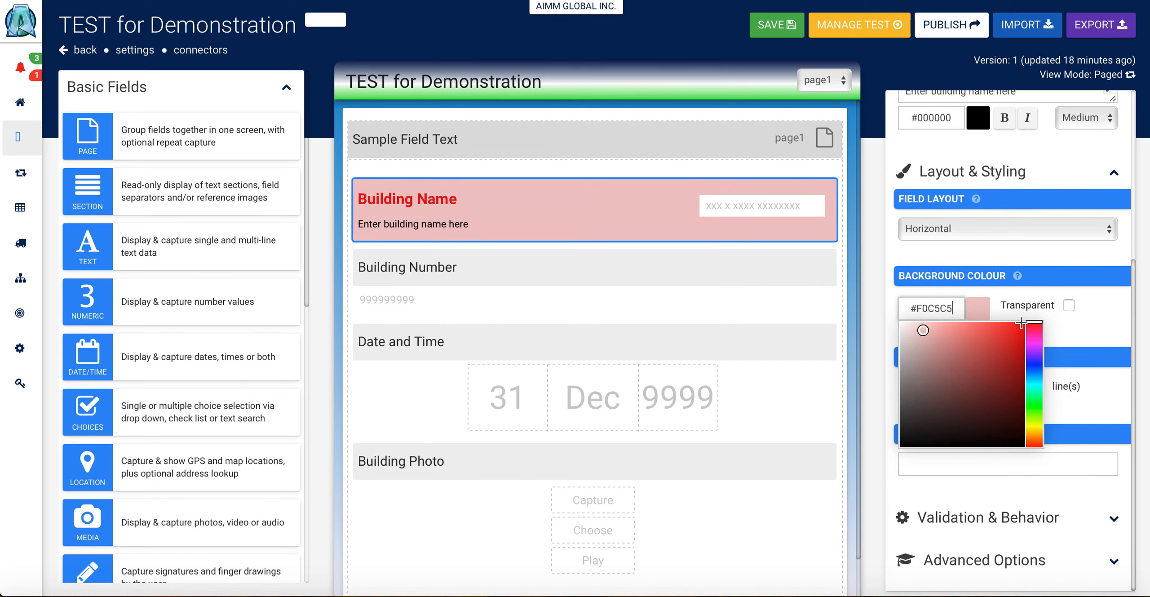
left_click(1093, 321)
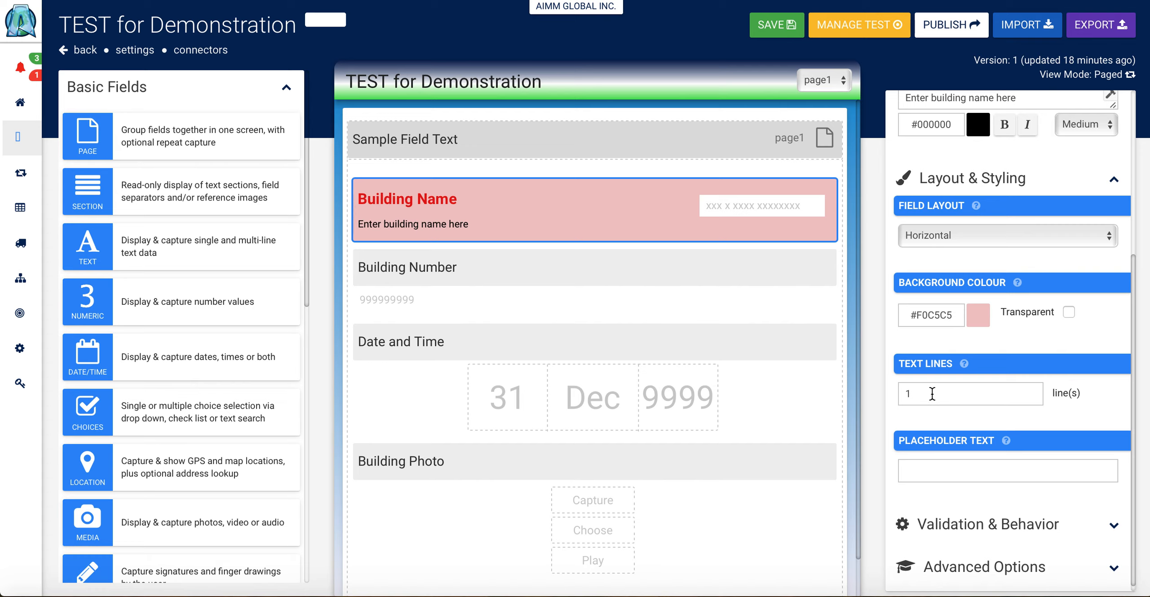
left_click(933, 393)
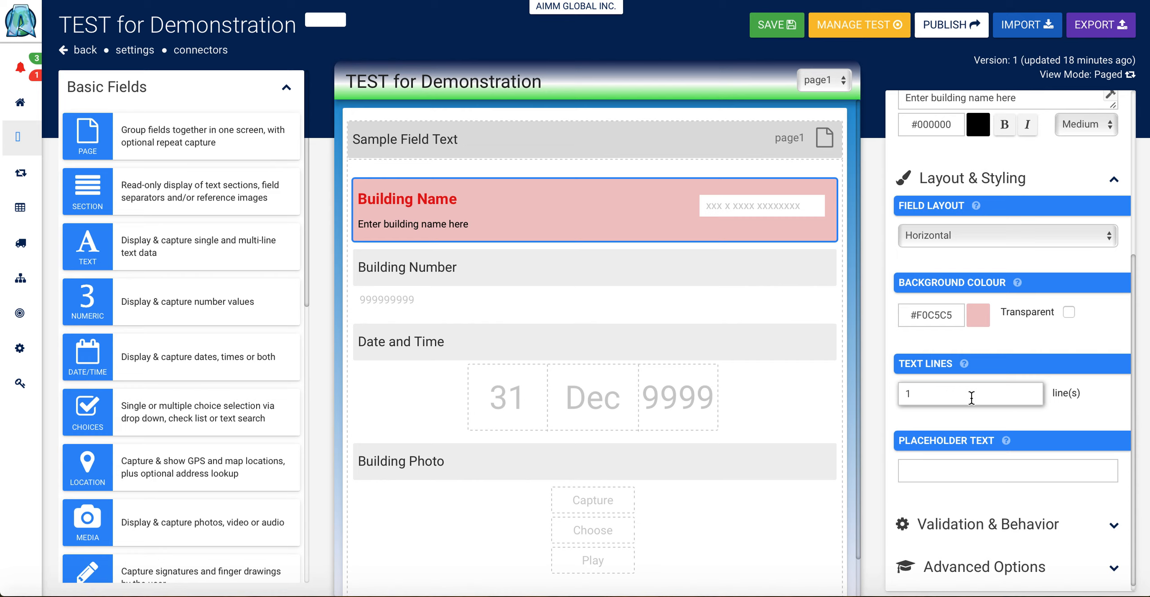
scroll(1095, 410, "down", 1)
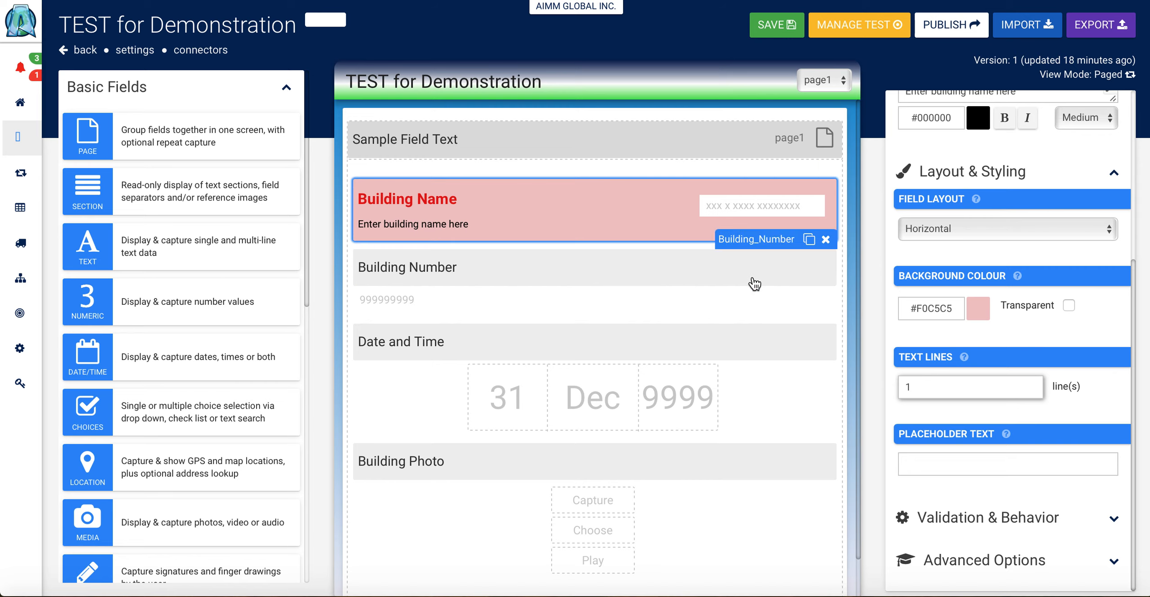
scroll(1035, 364, "up", 5)
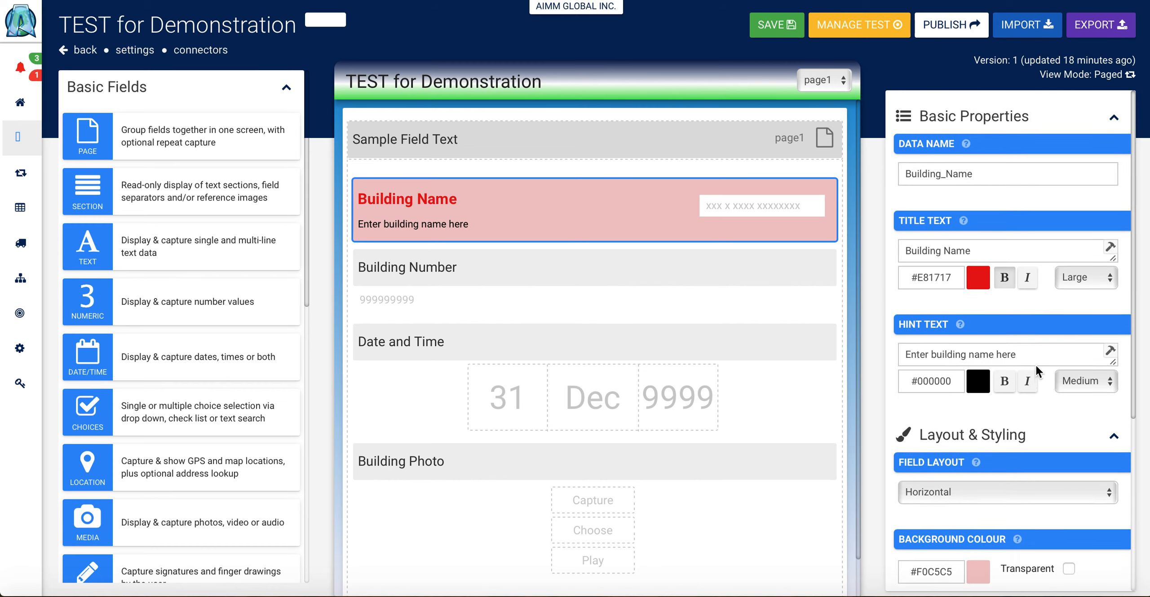
scroll(1036, 372, "down", 5)
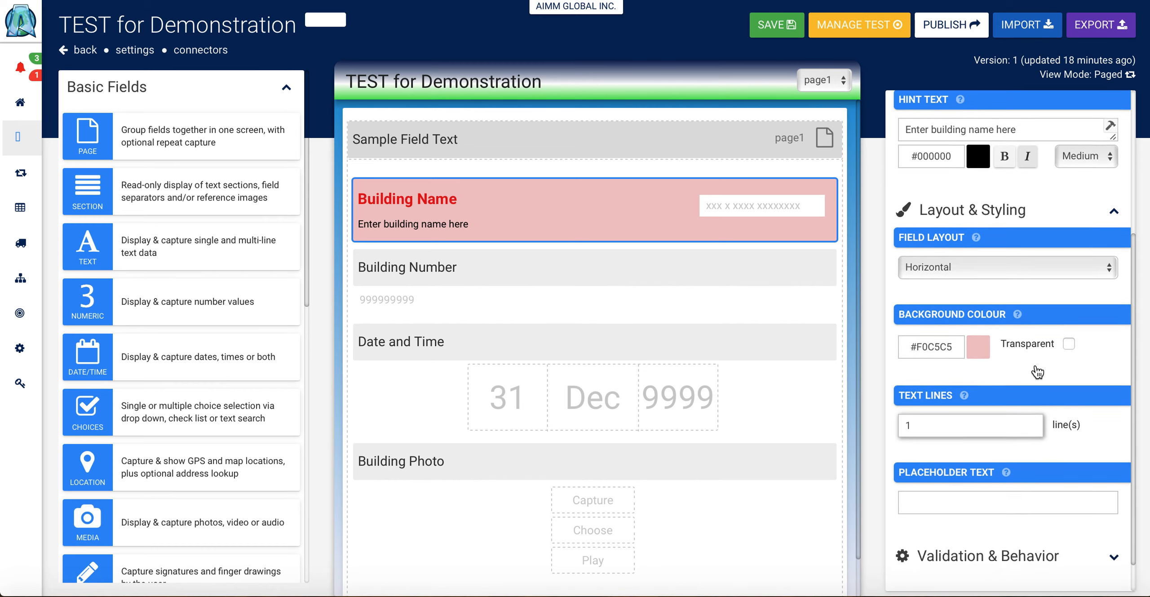
scroll(1037, 371, "up", 5)
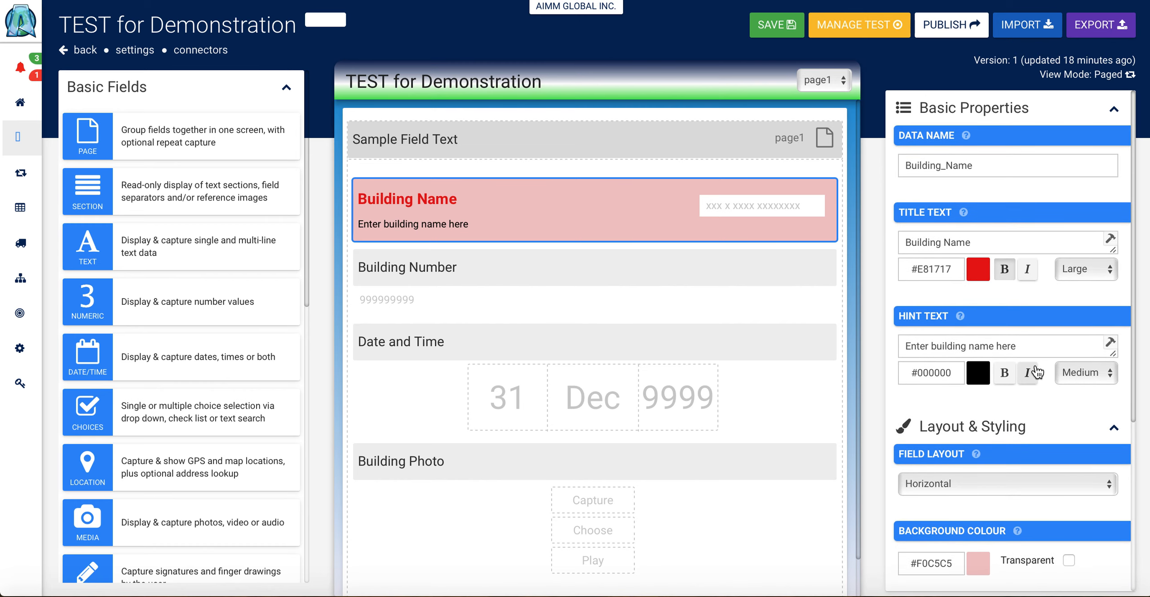